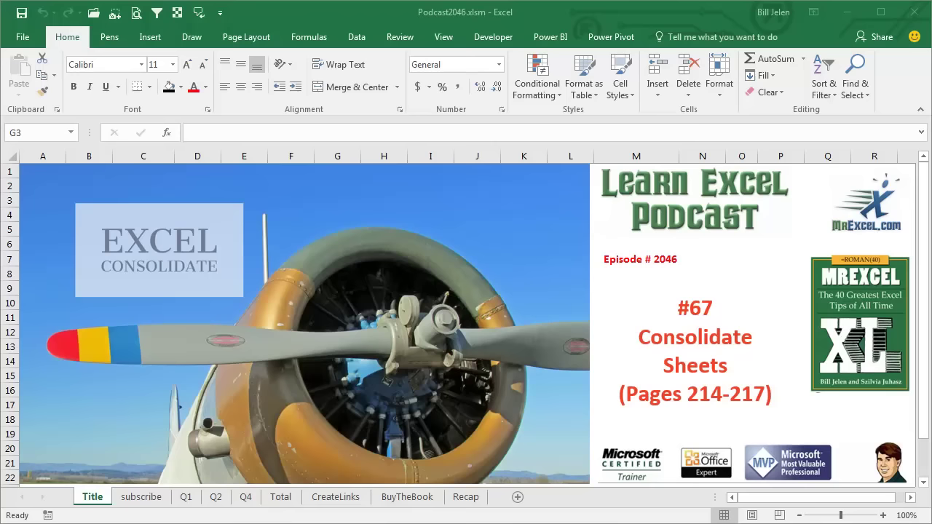
Switch to the subscribe sheet with the MrExcel XL Playlist banner.
{"action": "left_click", "coordinate": [148, 499]}
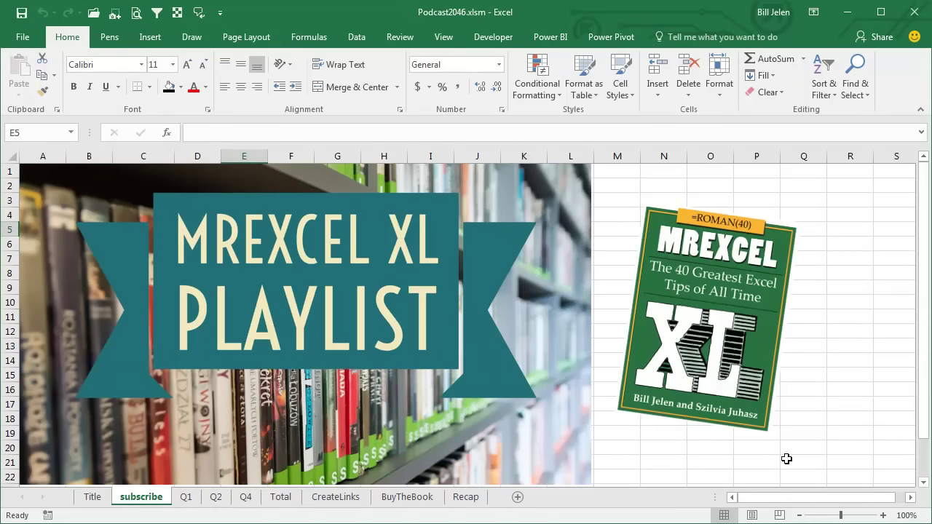
Flip between the Q1, Q2 and Q4 sheets to compare their score tables, ending on Q1.
{"action": "left_click", "coordinate": [187, 498]}
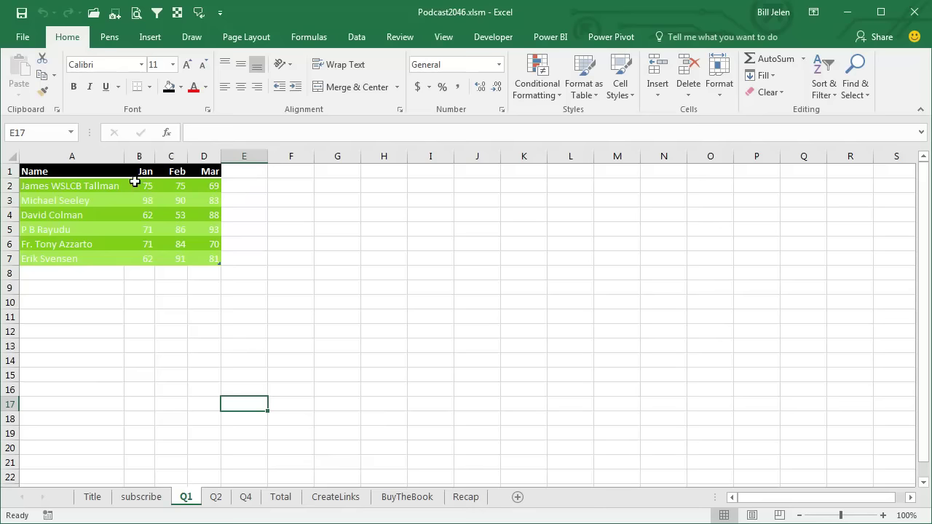
{"action": "left_click", "coordinate": [215, 498]}
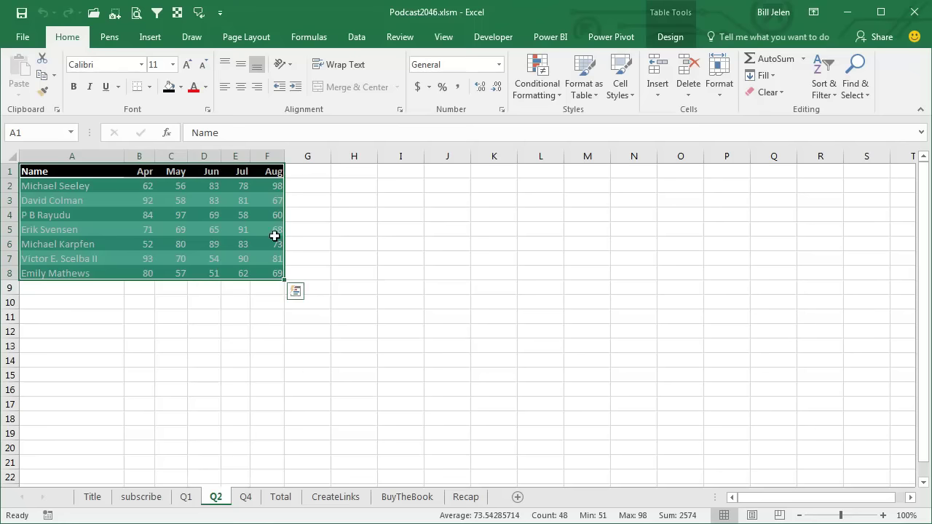
{"action": "left_click", "coordinate": [245, 497]}
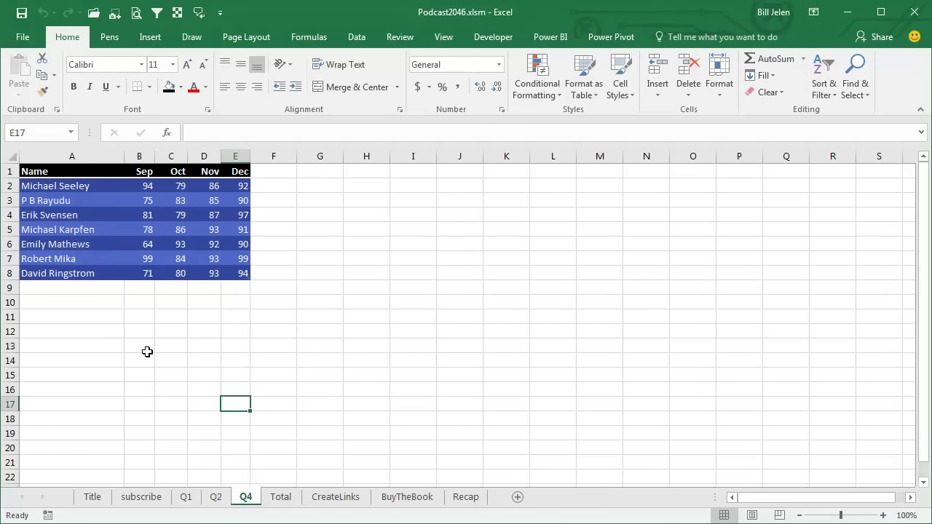
{"action": "left_click", "coordinate": [188, 498]}
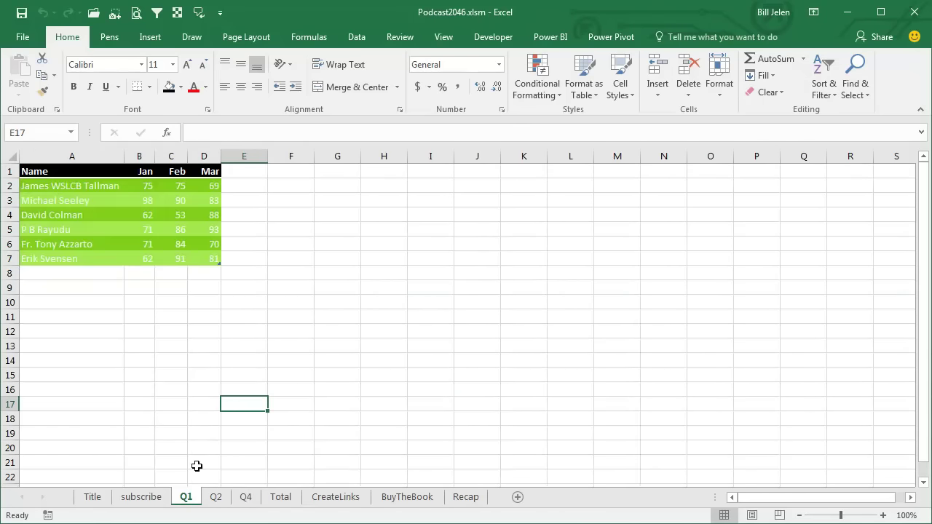
{"action": "left_click", "coordinate": [216, 498]}
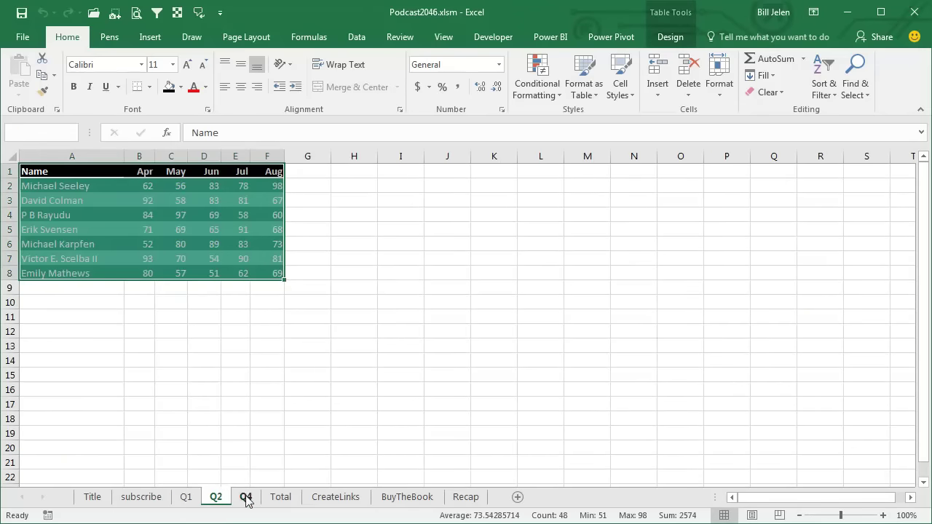
{"action": "left_click", "coordinate": [245, 498]}
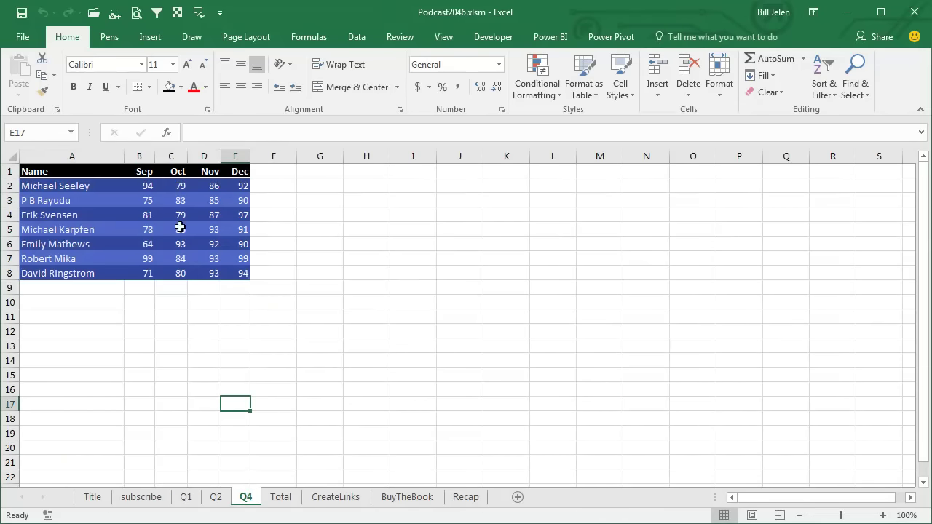
{"action": "left_click", "coordinate": [185, 498]}
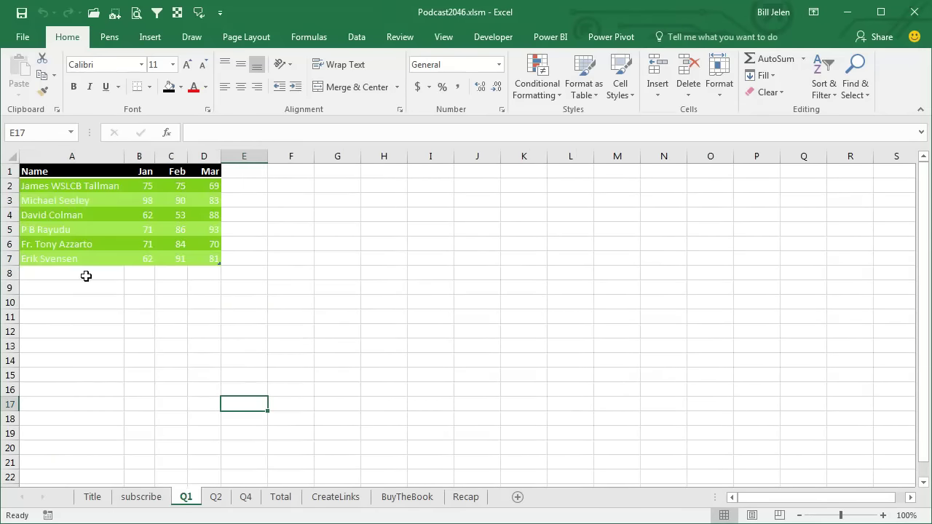
{"action": "left_click", "coordinate": [215, 497]}
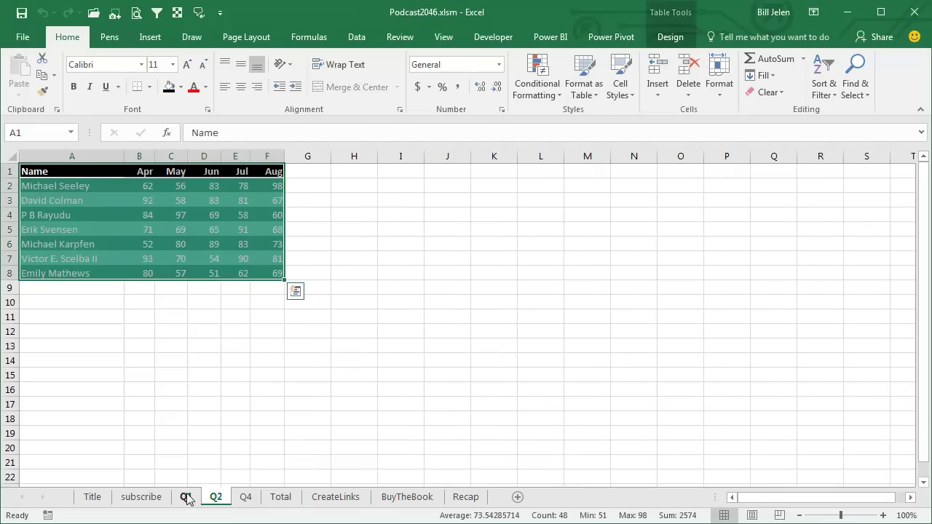
{"action": "left_click", "coordinate": [187, 498]}
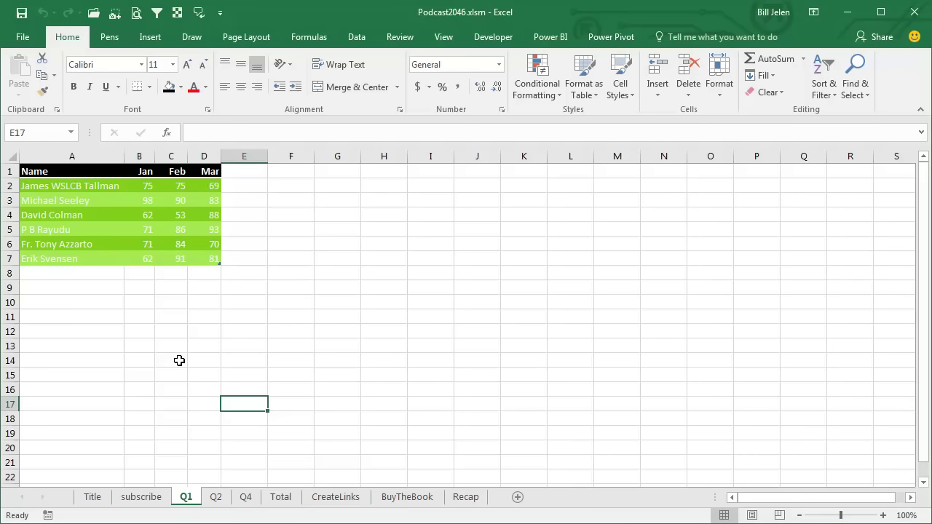
On the Total sheet, open Data > Consolidate, centre the dialog and keep Sum as the function.
{"action": "left_click", "coordinate": [281, 497]}
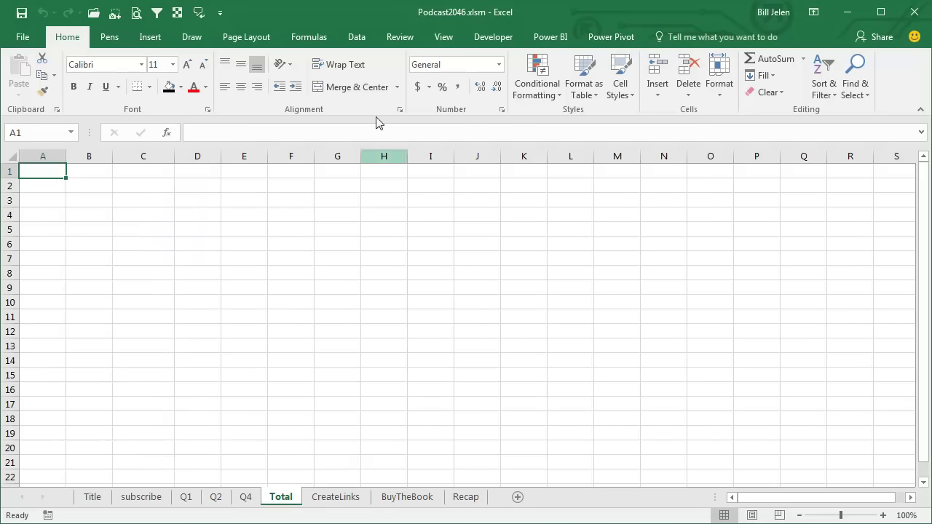
{"action": "left_click", "coordinate": [360, 42]}
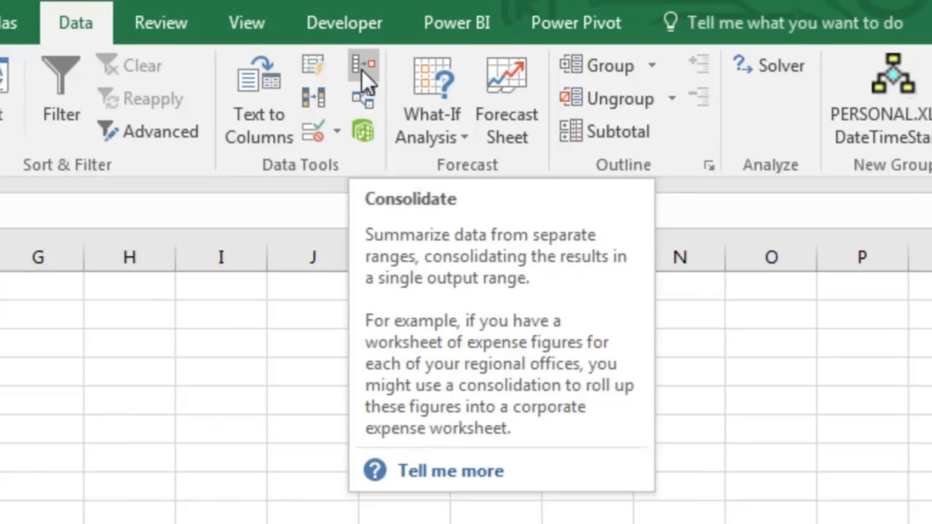
{"action": "left_click", "coordinate": [362, 69]}
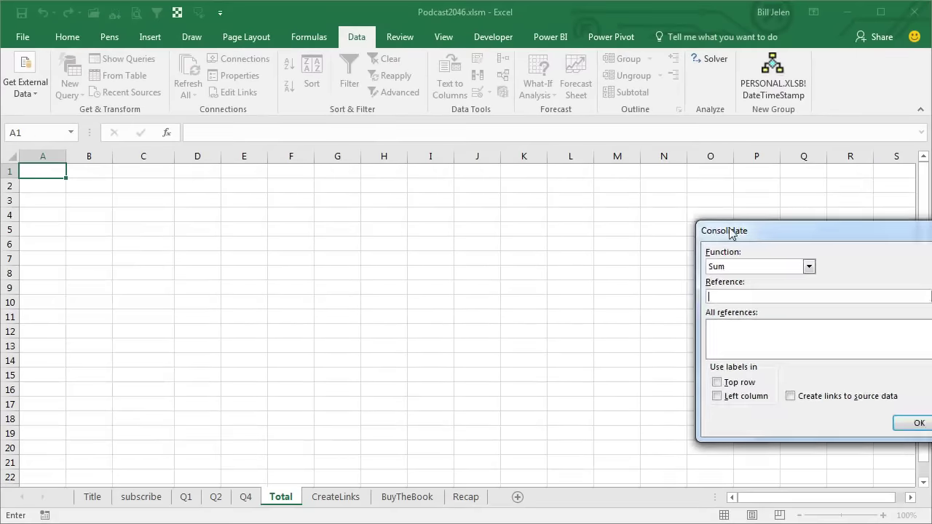
{"action": "left_click_drag", "start_coordinate": [730, 233], "coordinate": [260, 179]}
{"action": "left_click", "coordinate": [308, 213]}
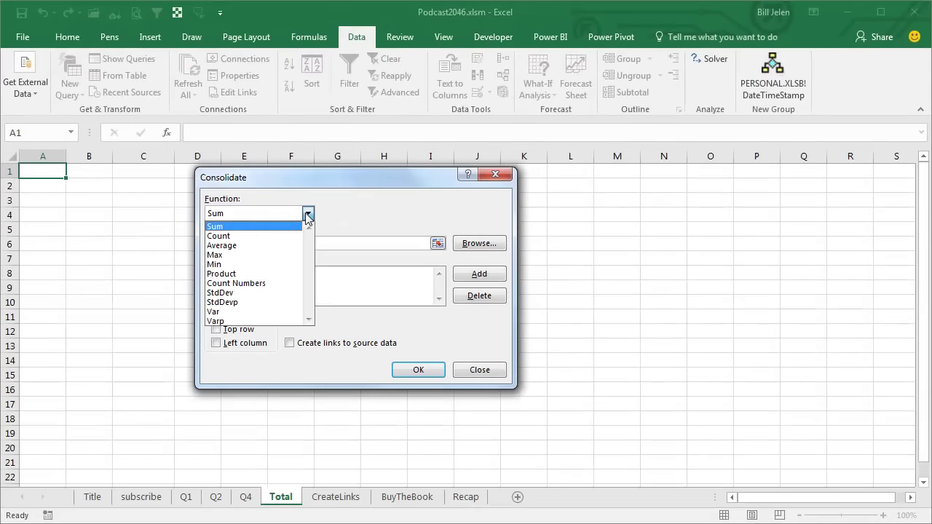
{"action": "left_click", "coordinate": [220, 228]}
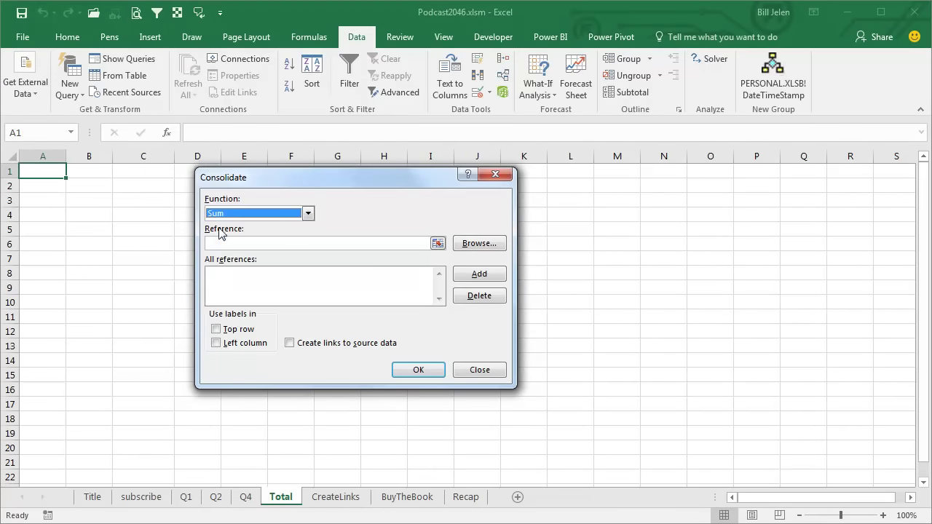
Add Q1!A1:D7 and Q2!A1:F8 to the consolidation source list.
{"action": "left_click", "coordinate": [438, 244]}
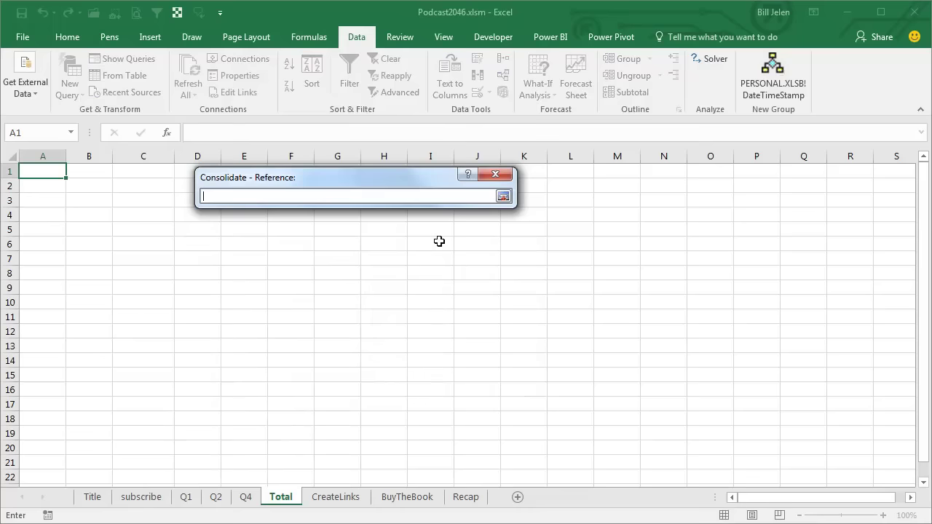
{"action": "left_click", "coordinate": [184, 495]}
{"action": "left_click_drag", "start_coordinate": [73, 171], "coordinate": [200, 259]}
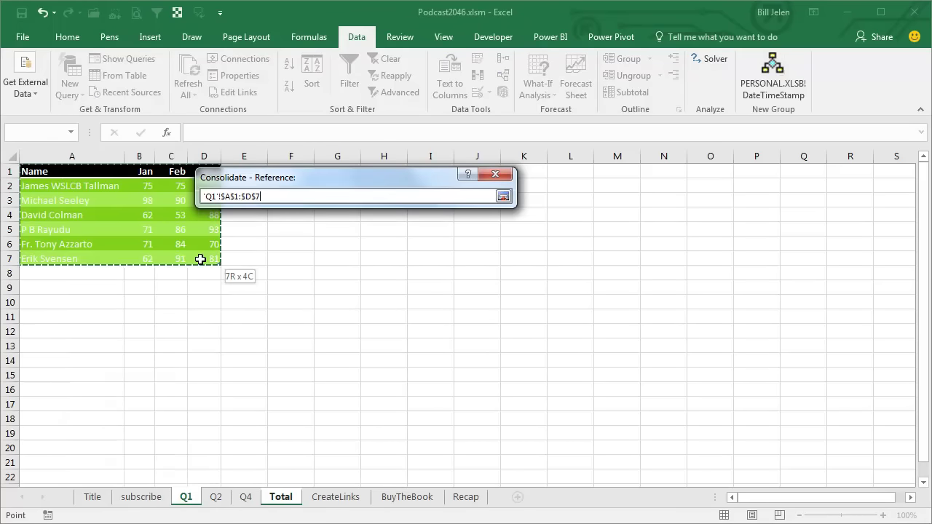
{"action": "left_click", "coordinate": [504, 196]}
{"action": "left_click", "coordinate": [478, 274]}
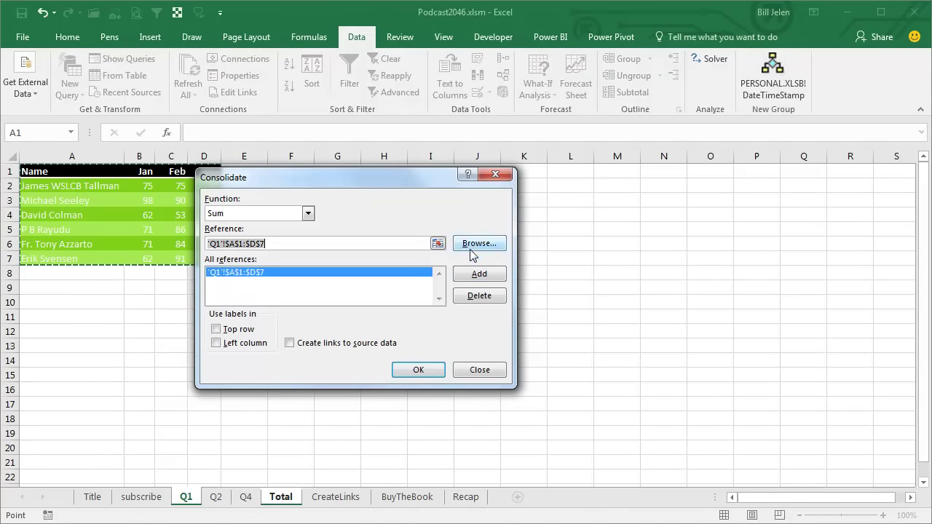
{"action": "left_click", "coordinate": [437, 243]}
{"action": "left_click", "coordinate": [215, 497]}
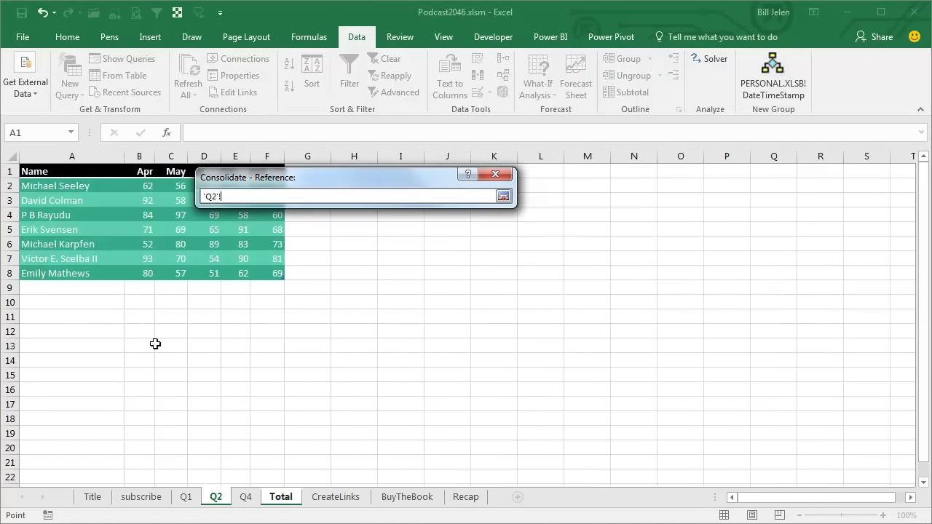
{"action": "left_click_drag", "start_coordinate": [149, 193], "coordinate": [271, 274]}
{"action": "left_click", "coordinate": [504, 197]}
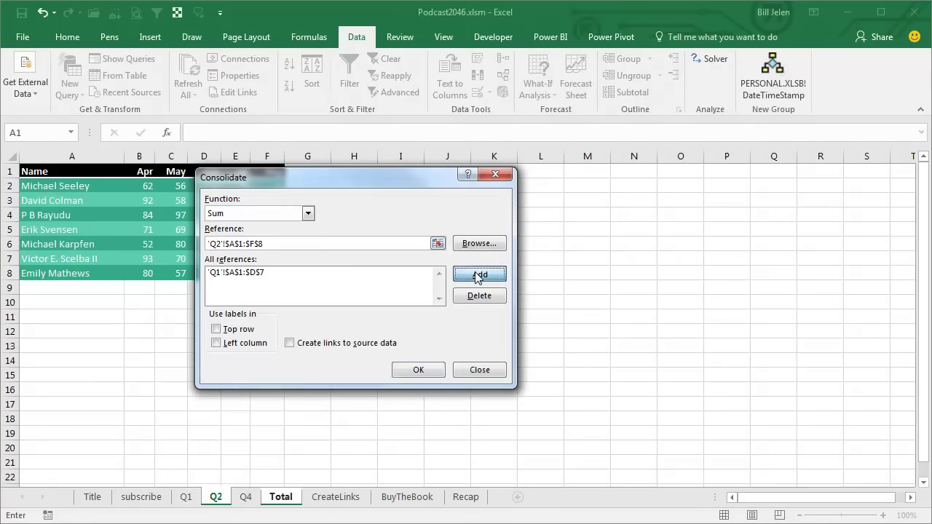
{"action": "left_click", "coordinate": [478, 274]}
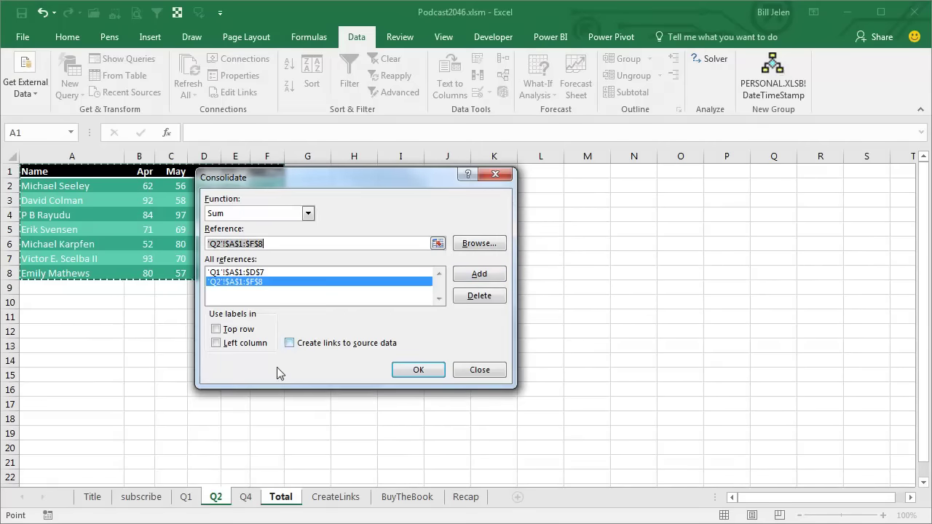
Select Q4!A1:E8 as the next consolidation reference.
{"action": "left_click", "coordinate": [437, 243]}
{"action": "left_click", "coordinate": [246, 495]}
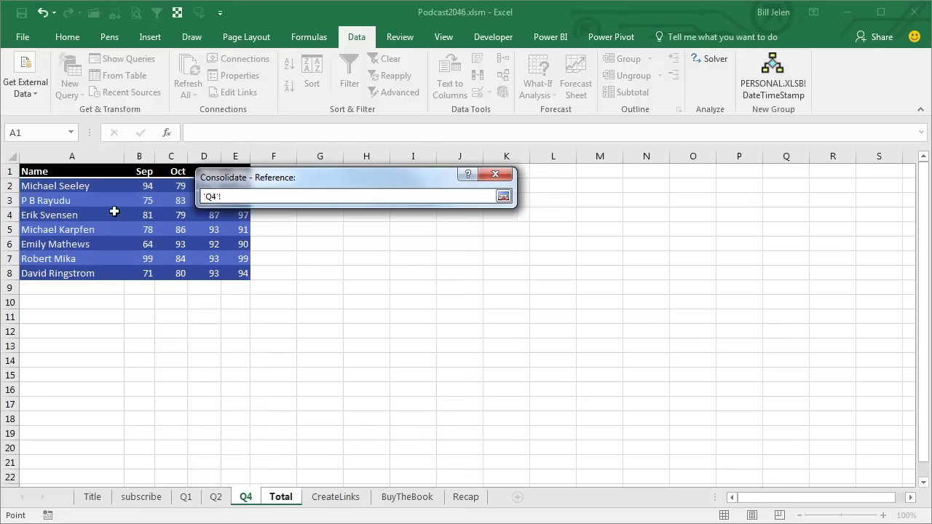
{"action": "left_click_drag", "start_coordinate": [86, 170], "coordinate": [233, 275]}
Tick Top row and Left column under Use labels in.
{"action": "left_click", "coordinate": [504, 197]}
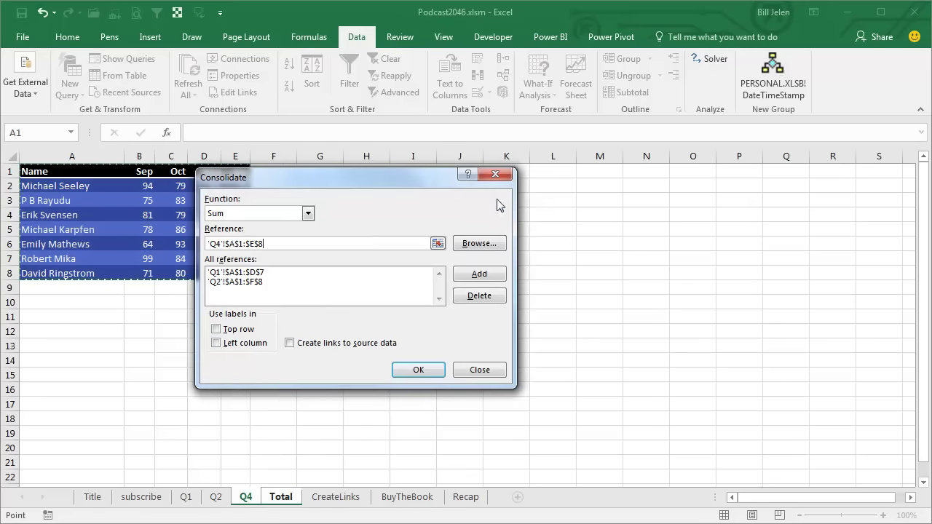
{"action": "left_click", "coordinate": [232, 331]}
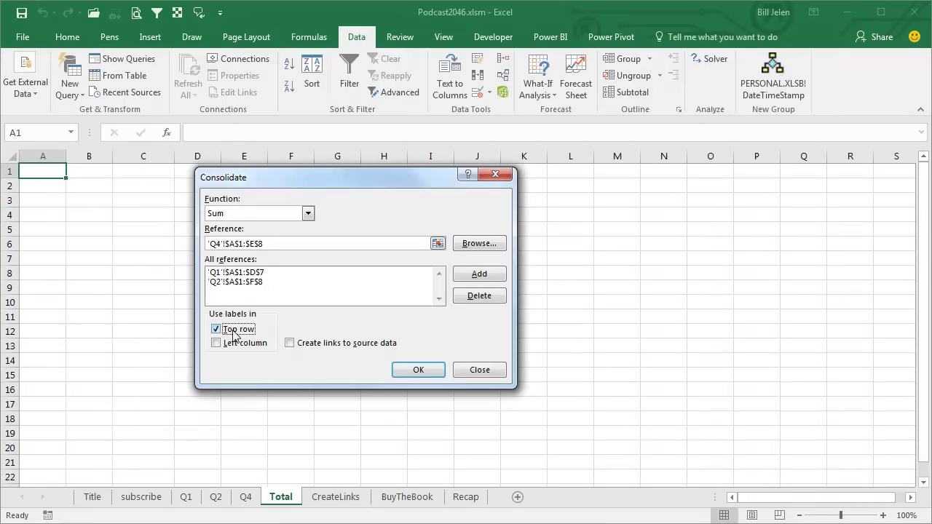
{"action": "left_click", "coordinate": [233, 343]}
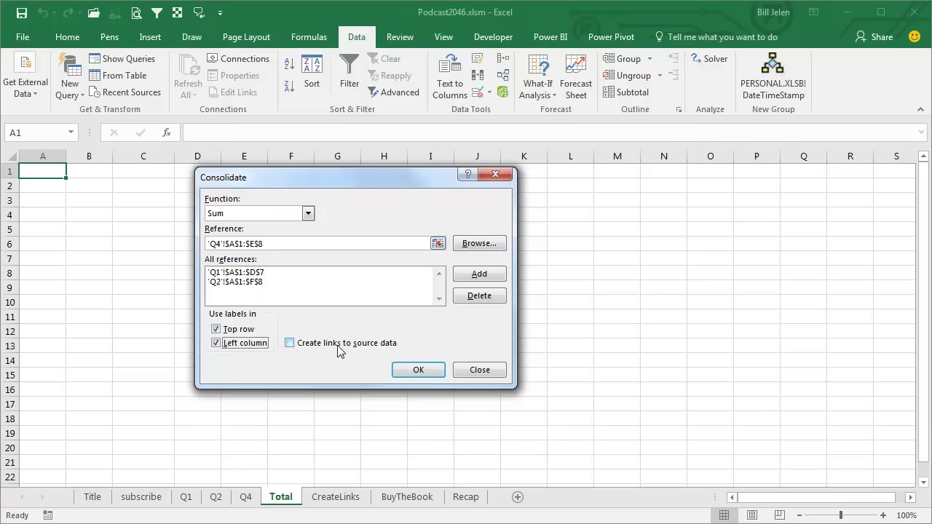
Run the consolidation onto Total and AutoFit column A to the names.
{"action": "left_click", "coordinate": [419, 370]}
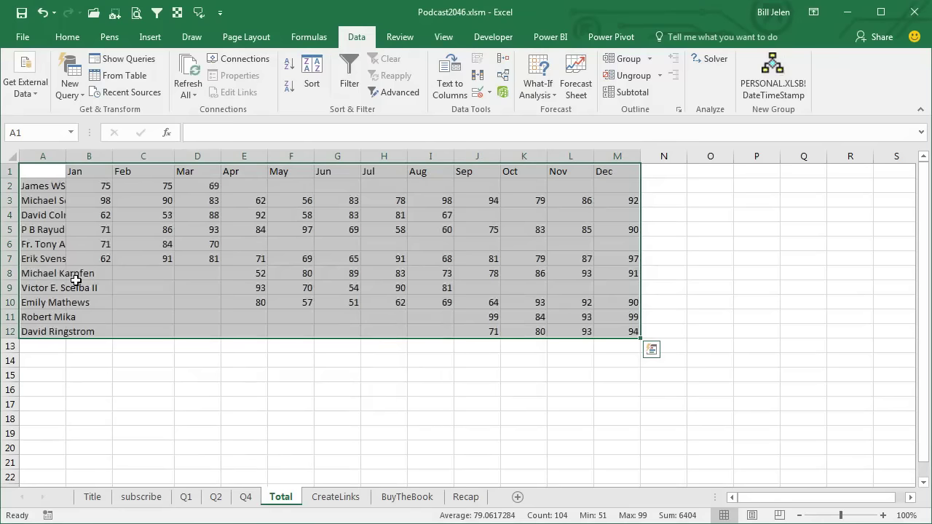
{"action": "double_click", "coordinate": [67, 157]}
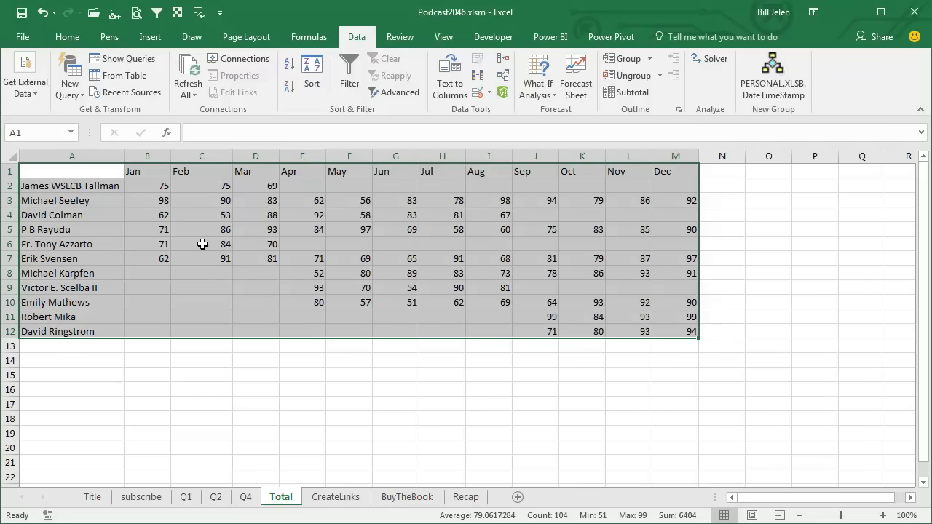
Enter the heading 'Name' in cell A1.
{"action": "left_click", "coordinate": [62, 173]}
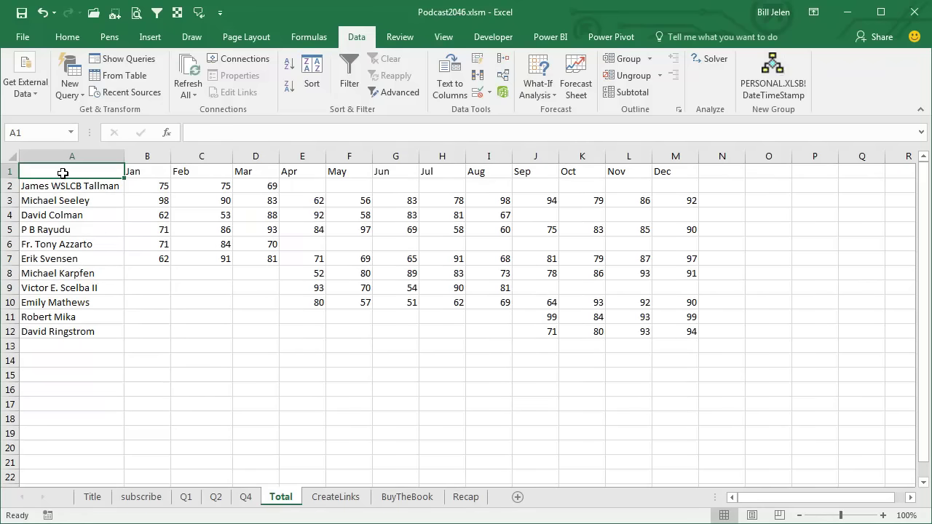
{"action": "type", "text": "Name"}
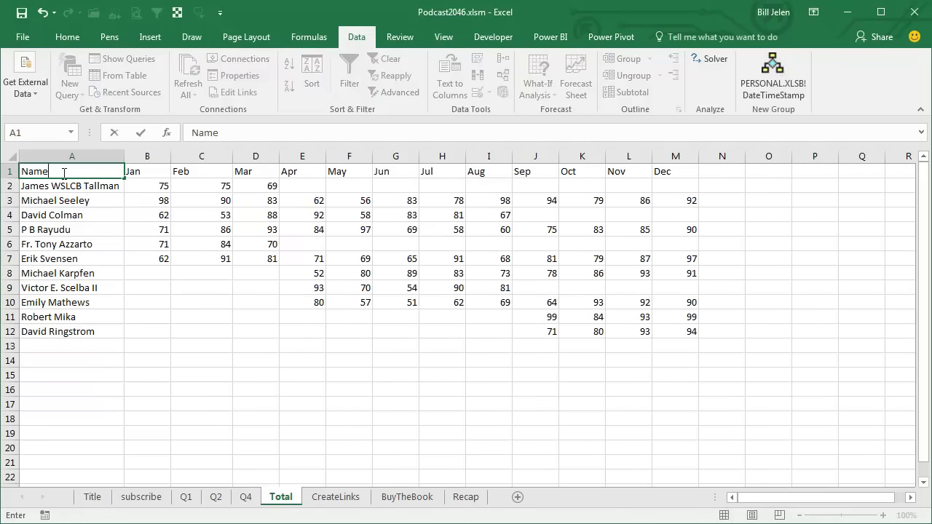
{"action": "key", "text": "Return"}
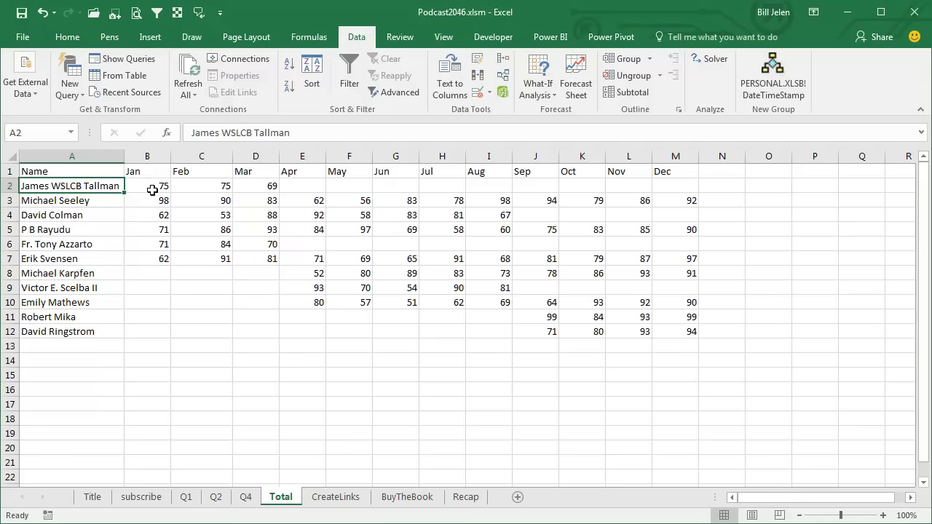
Select the blank cells in B2:M12 via Go To Special and fill them all with 0.
{"action": "mouse_move", "coordinate": [156, 186]}
{"action": "left_mouse_down"}
{"action": "mouse_move", "coordinate": [262, 204]}
{"action": "mouse_move", "coordinate": [644, 222]}
{"action": "mouse_move", "coordinate": [673, 329]}
{"action": "left_mouse_up"}
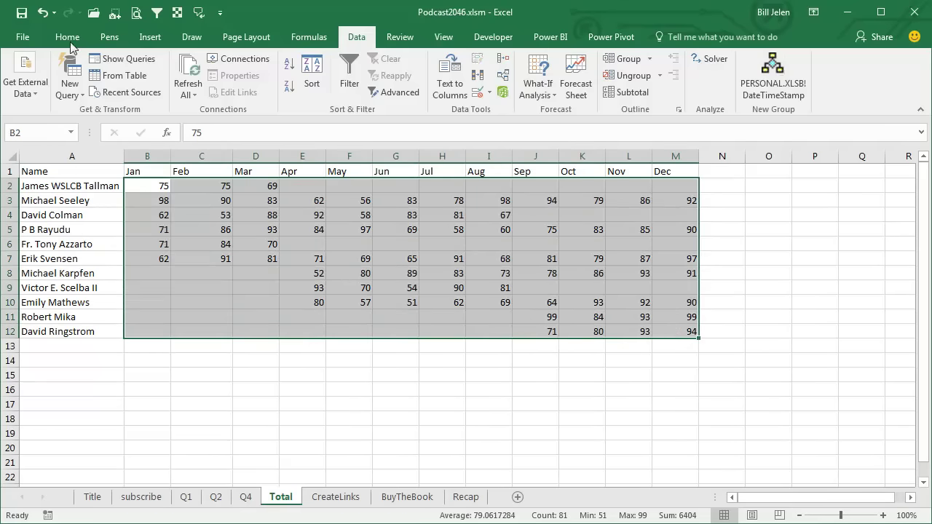
{"action": "left_click", "coordinate": [82, 43]}
{"action": "left_click", "coordinate": [855, 81]}
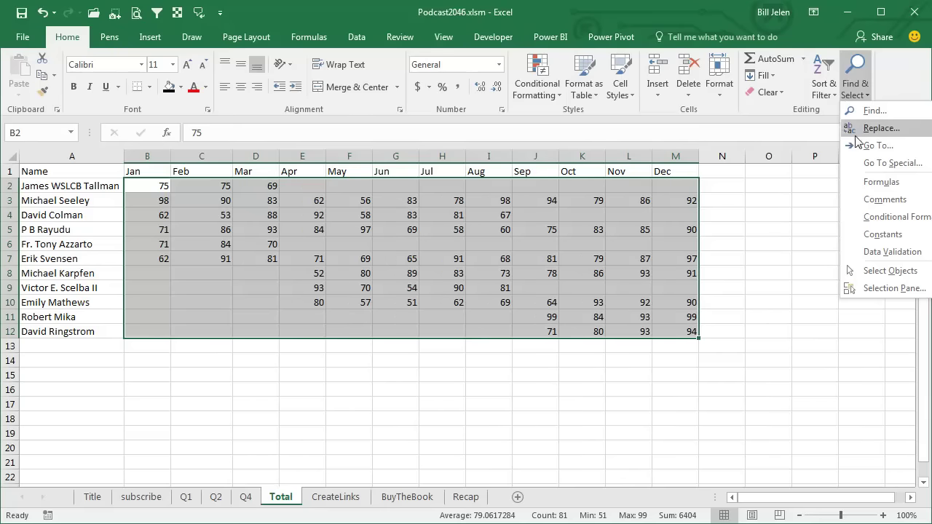
{"action": "left_click", "coordinate": [862, 164]}
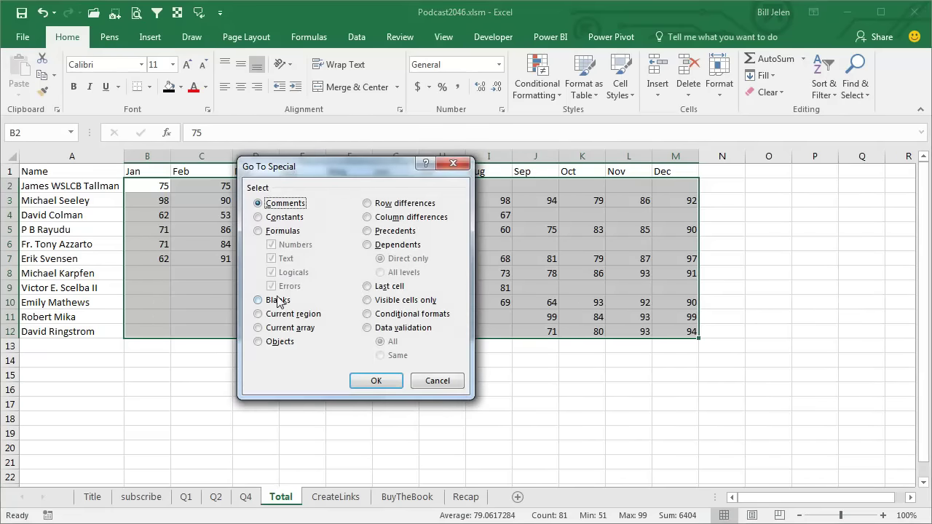
{"action": "left_click", "coordinate": [280, 301]}
{"action": "left_click", "coordinate": [378, 382]}
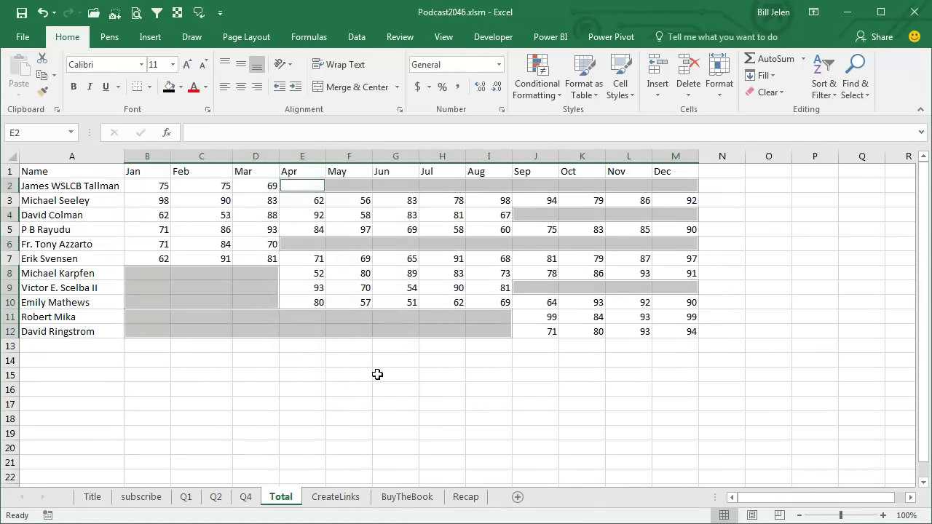
{"action": "type", "text": "0"}
{"action": "key", "text": "ctrl+Return"}
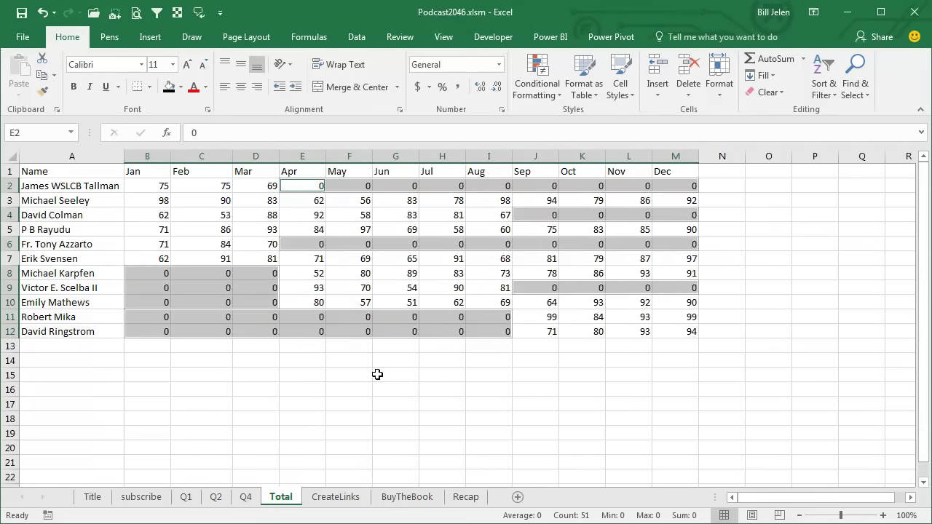
{"action": "left_click", "coordinate": [80, 186]}
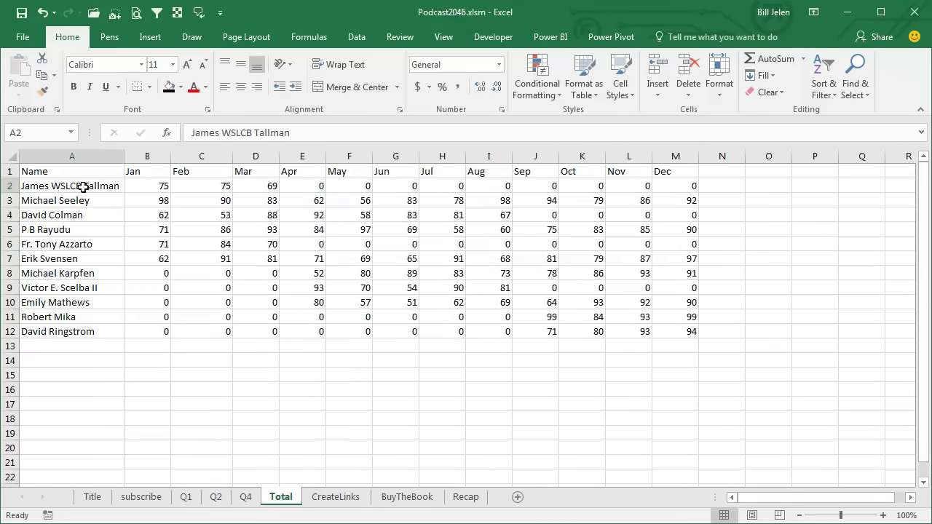
Sort the Total table A to Z by name, then move to the CreateLinks sheet.
{"action": "left_click", "coordinate": [357, 38]}
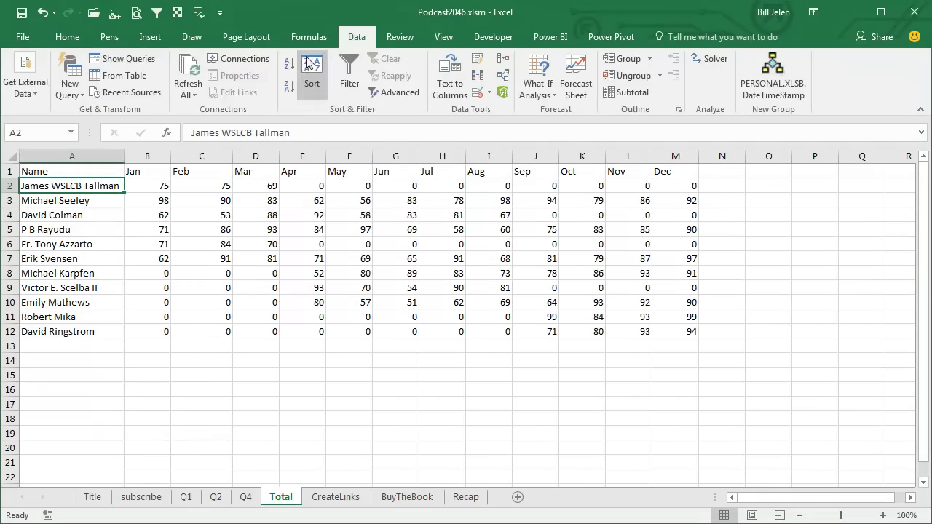
{"action": "left_click", "coordinate": [289, 65]}
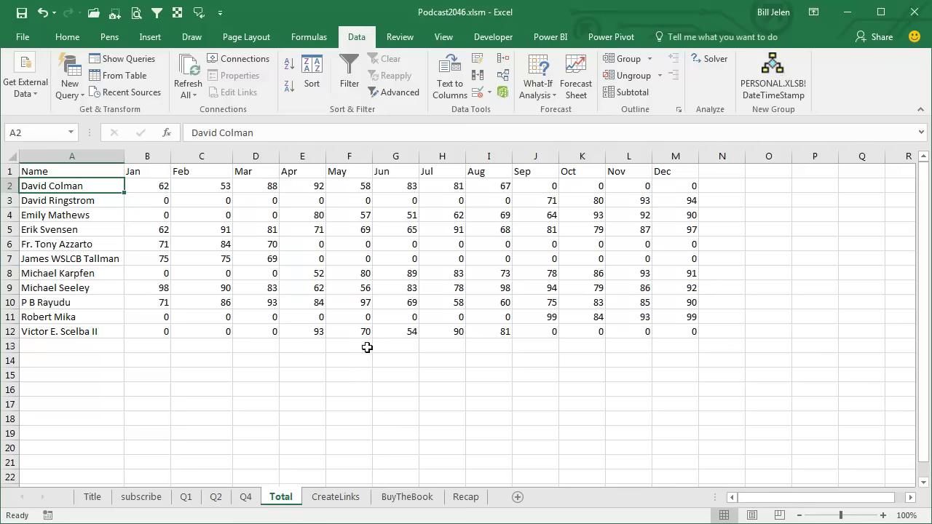
{"action": "key", "text": "ctrl+Page_Down"}
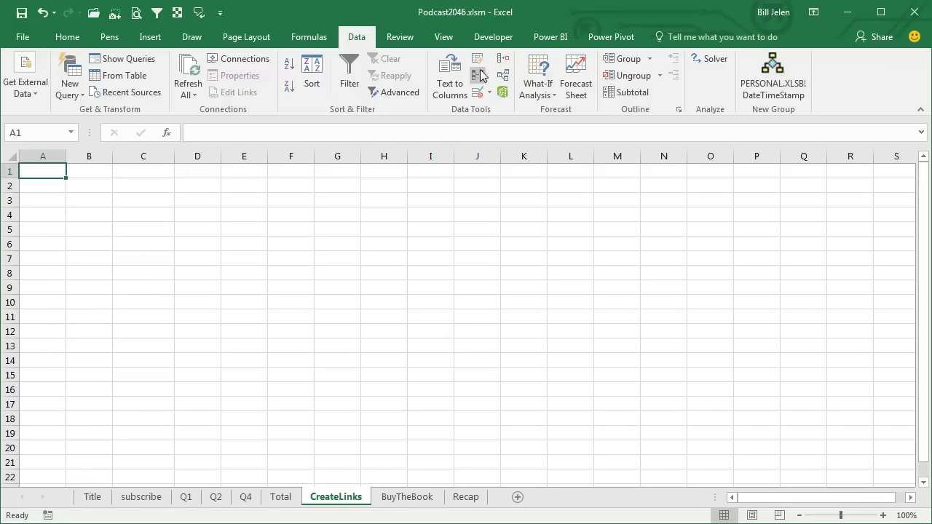
Add [OtherWorkbook.xlsm]Sheet1!A1:D7 as a consolidation source for CreateLinks.
{"action": "left_click", "coordinate": [503, 59]}
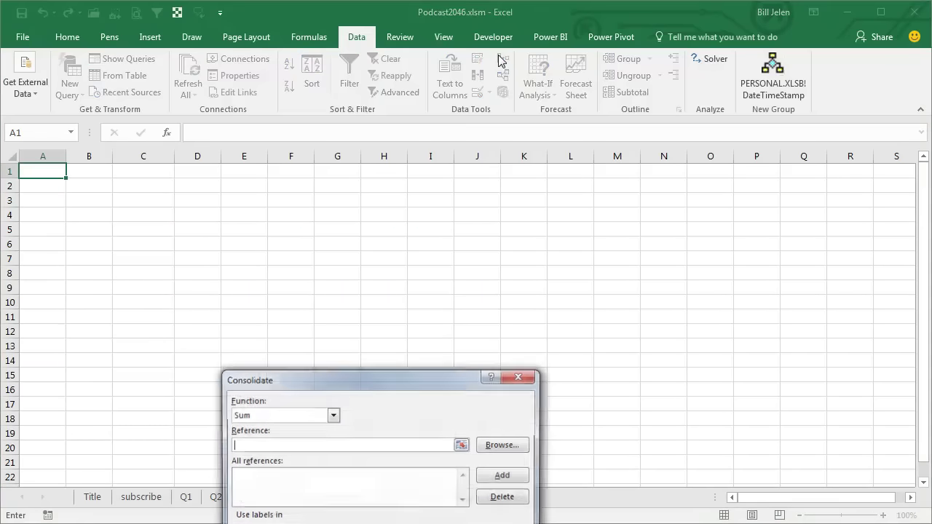
{"action": "left_click", "coordinate": [502, 446]}
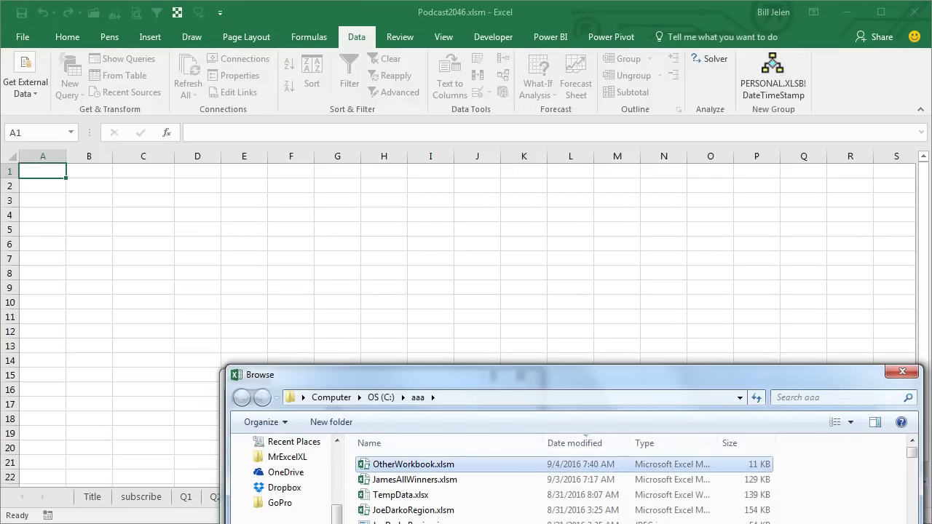
{"action": "key", "text": "Return"}
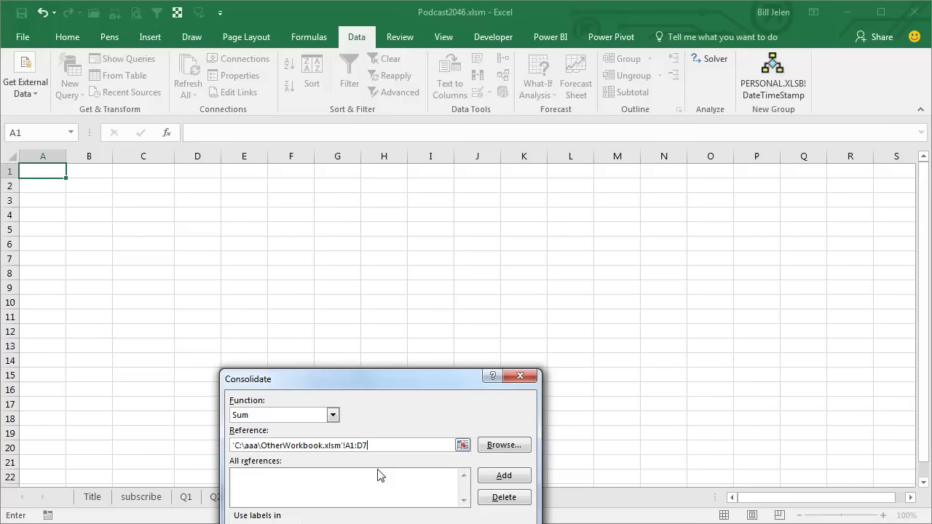
{"action": "left_click", "coordinate": [485, 477]}
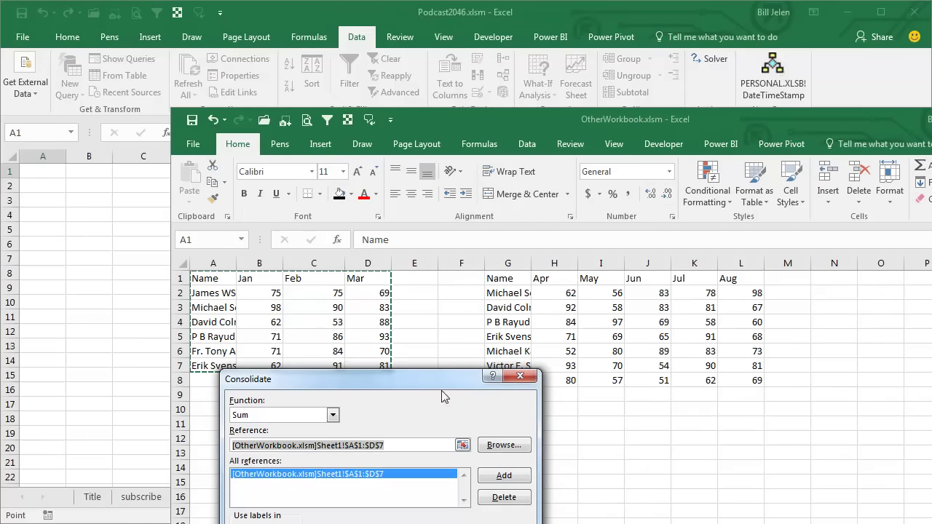
{"action": "left_click_drag", "start_coordinate": [443, 392], "coordinate": [464, 315]}
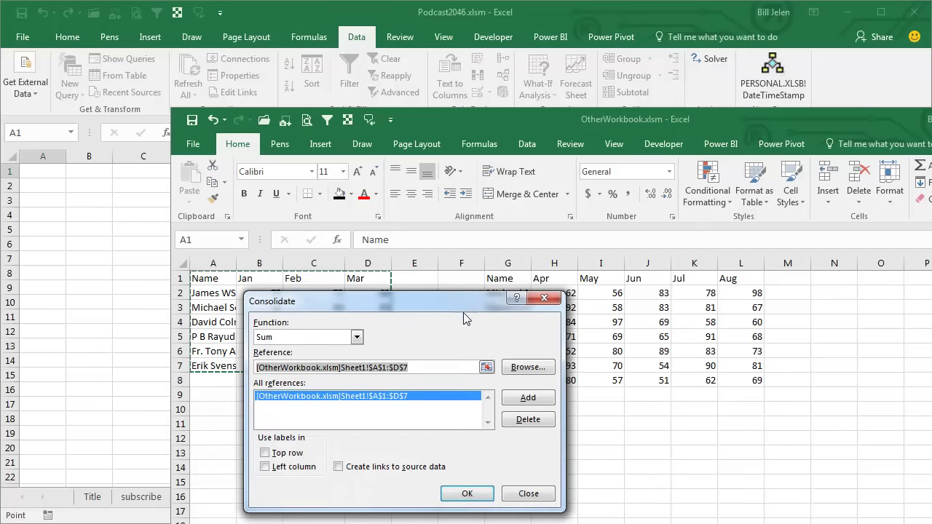
Add OtherWorkbook's Sheet1!G1:L8 as a second source, with top row and left column labels, create links to the source data, and consolidate.
{"action": "left_click", "coordinate": [526, 367]}
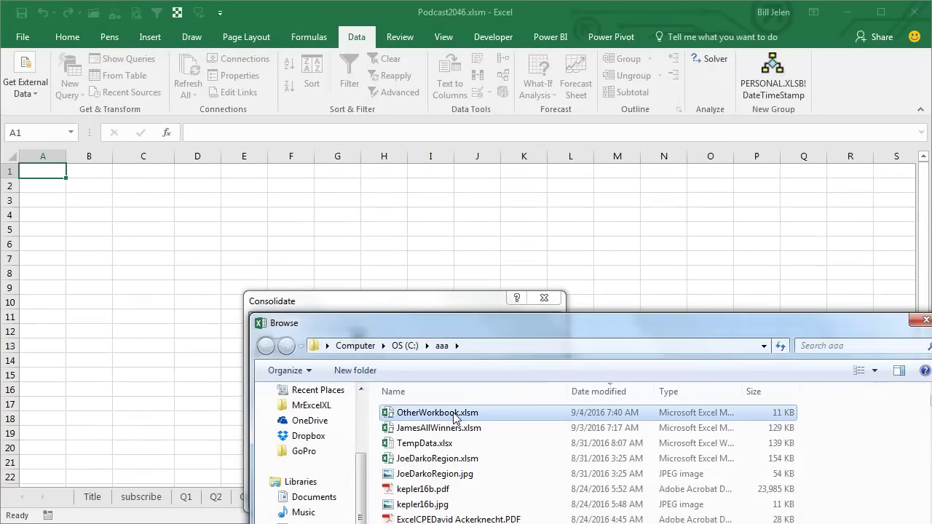
{"action": "double_click", "coordinate": [446, 412]}
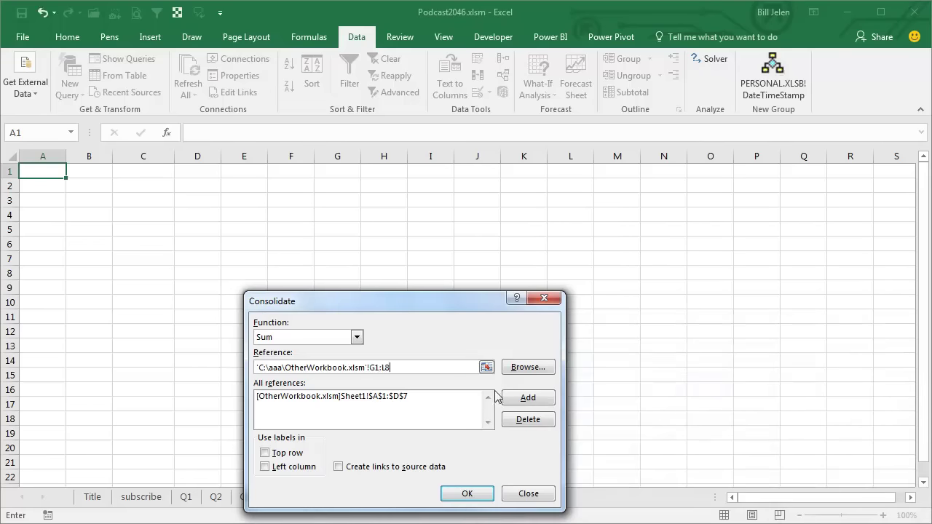
{"action": "left_click", "coordinate": [526, 398]}
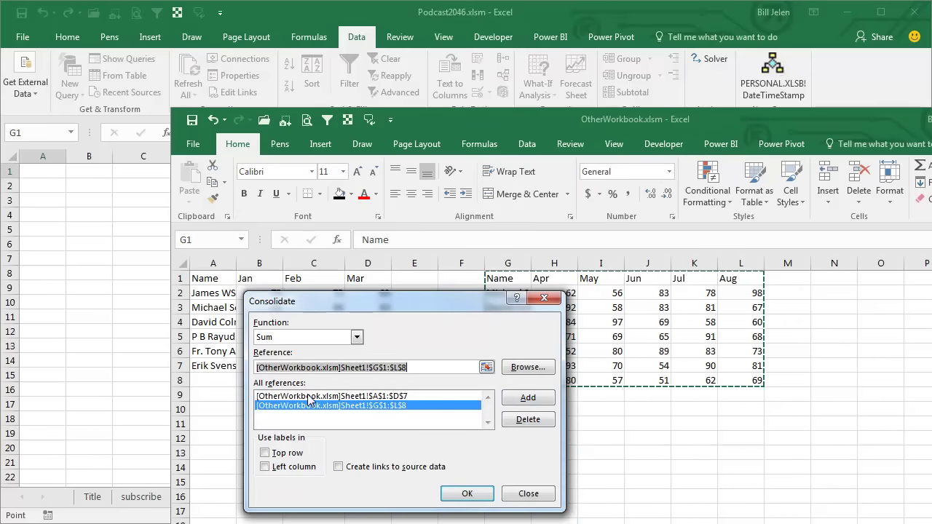
{"action": "left_click", "coordinate": [265, 453]}
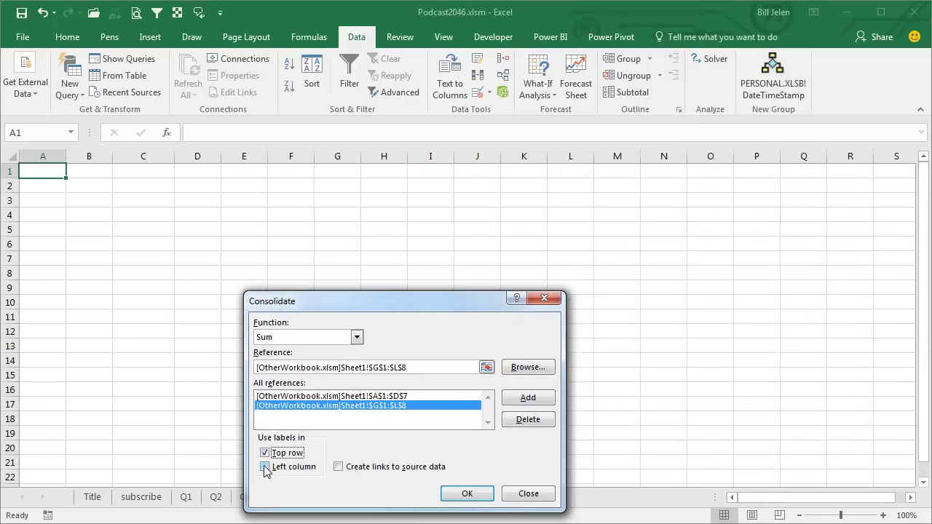
{"action": "left_click", "coordinate": [265, 467]}
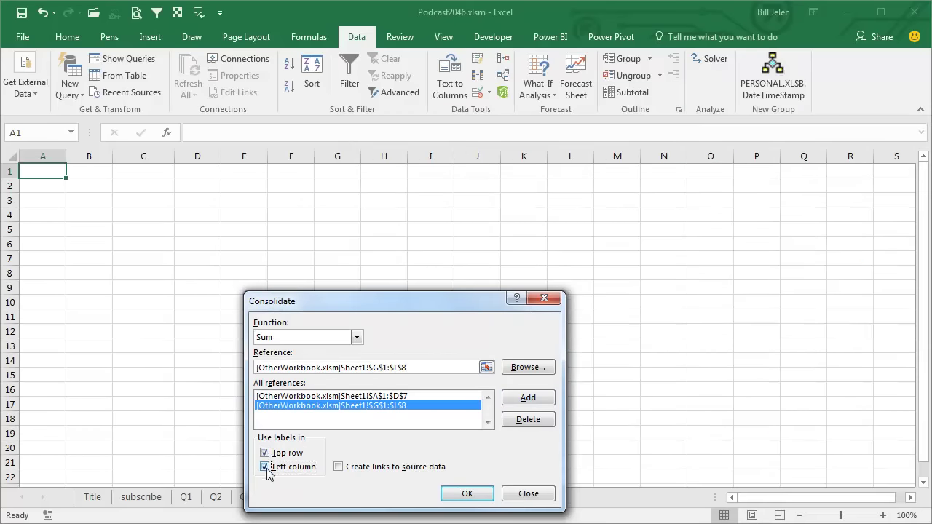
{"action": "left_click", "coordinate": [338, 466]}
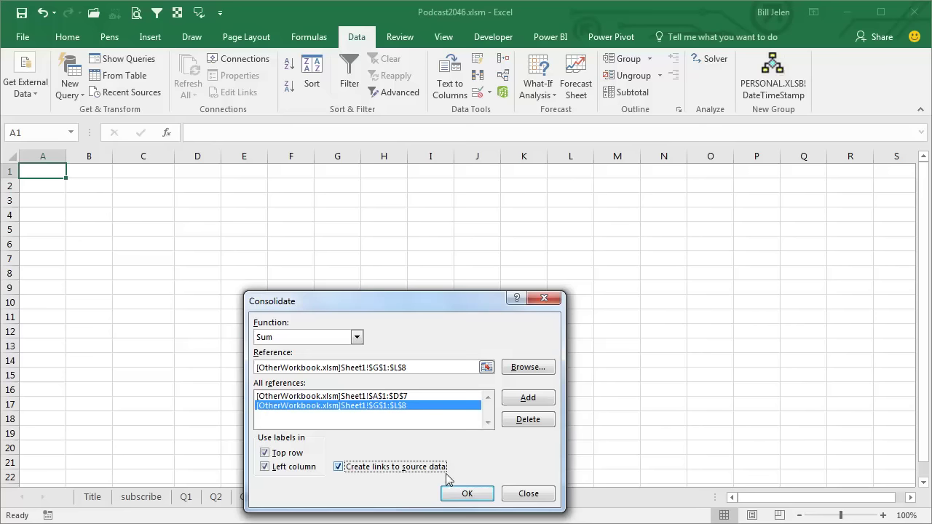
{"action": "left_click", "coordinate": [462, 495]}
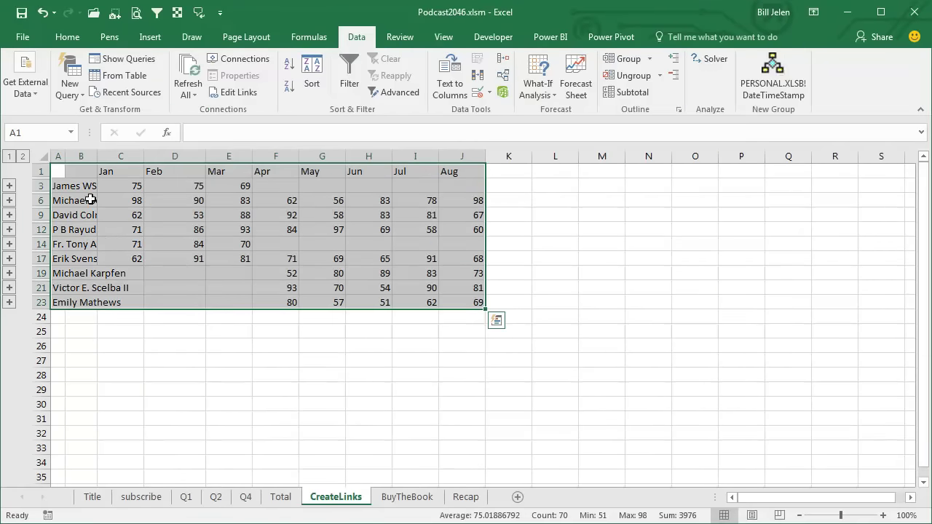
Widen column A to show full names and column B to show the source workbook names, with the outline expanded.
{"action": "left_click_drag", "start_coordinate": [68, 155], "coordinate": [107, 155]}
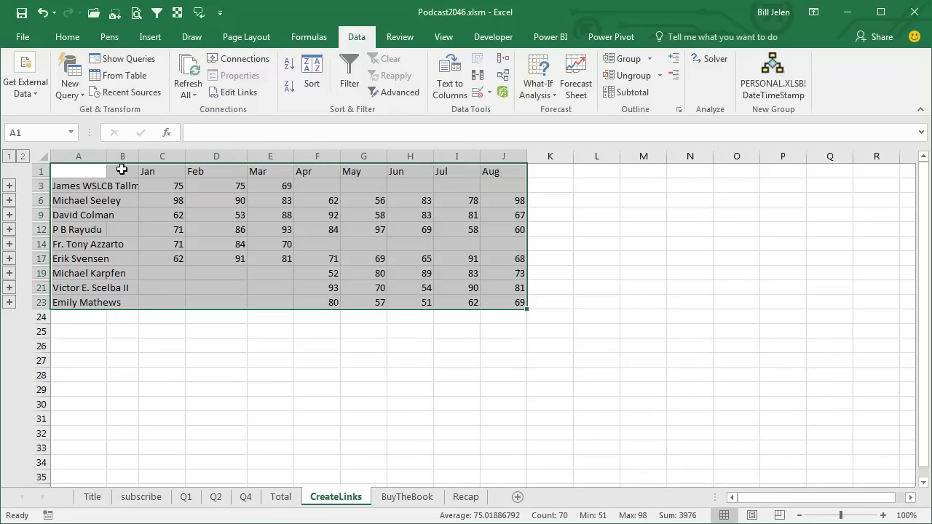
{"action": "left_click", "coordinate": [24, 156]}
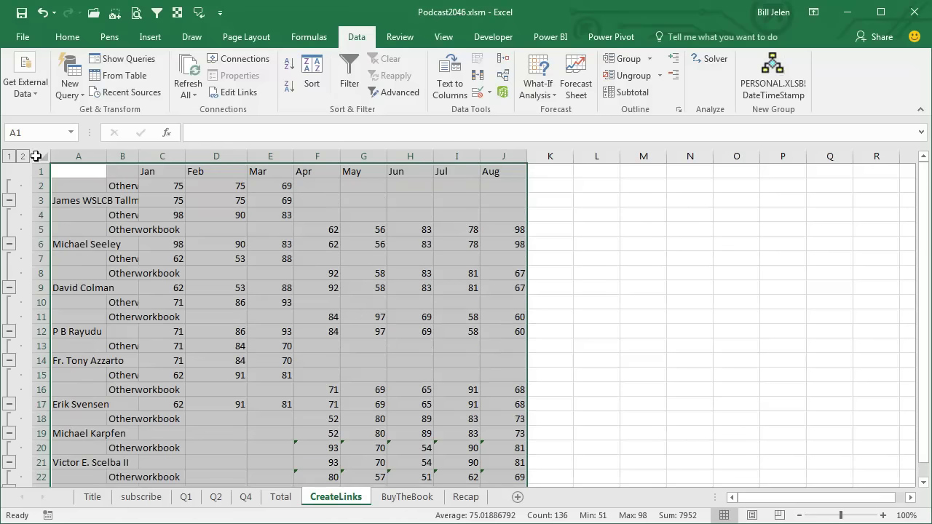
{"action": "left_click_drag", "start_coordinate": [139, 156], "coordinate": [266, 156]}
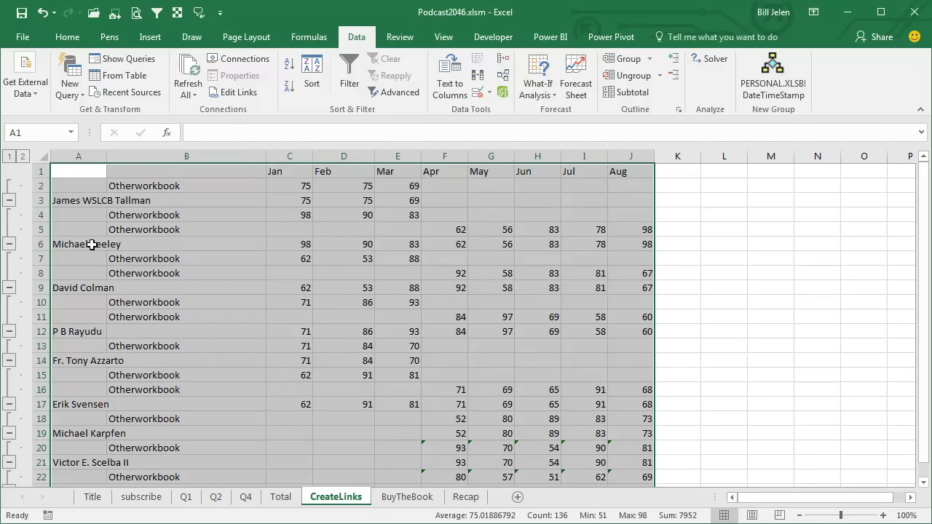
Check the linked value in C4 and the SUM formula in C6, then collapse the outline to the nine name totals.
{"action": "left_click", "coordinate": [304, 214]}
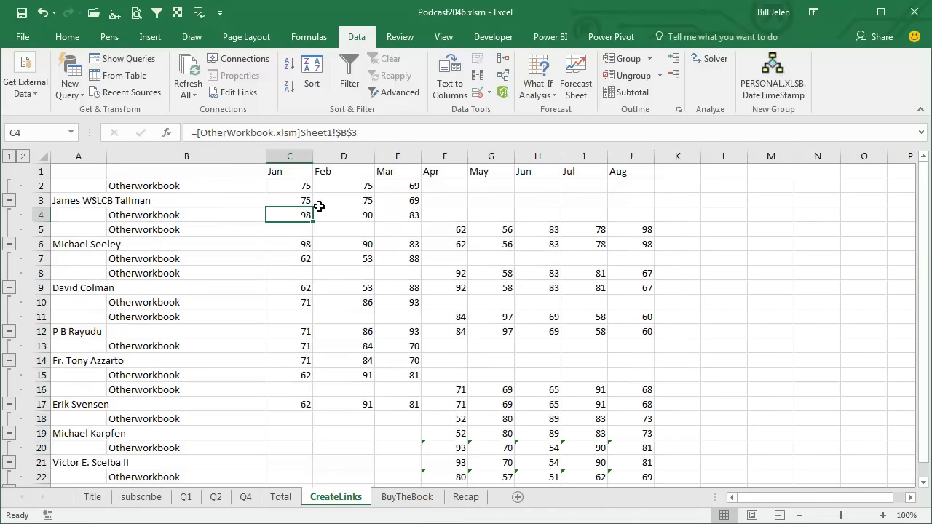
{"action": "left_click", "coordinate": [301, 244]}
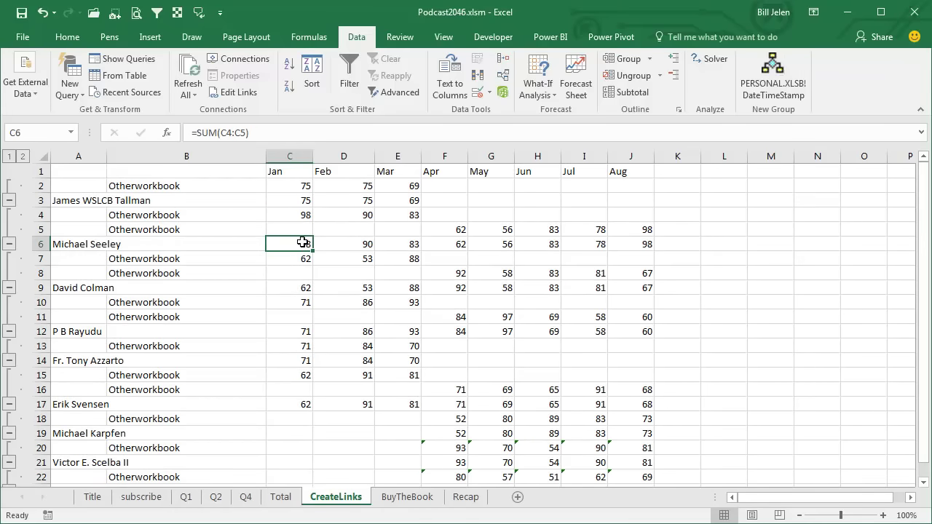
{"action": "left_click", "coordinate": [9, 156]}
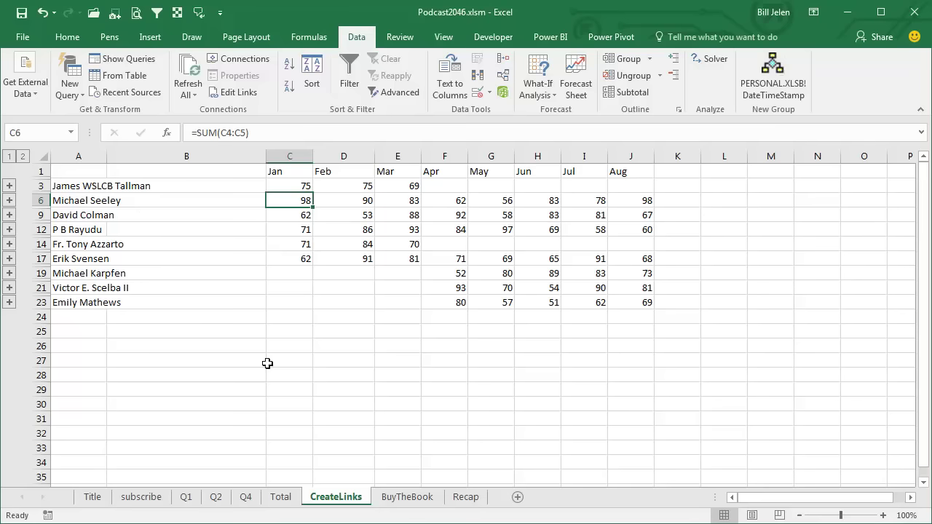
Browse the Q1, Total, Q2, Q4 and BuyTheBook sheets, ending on the Recap sheet's six summary points.
{"action": "left_click", "coordinate": [187, 498]}
{"action": "left_click", "coordinate": [280, 498]}
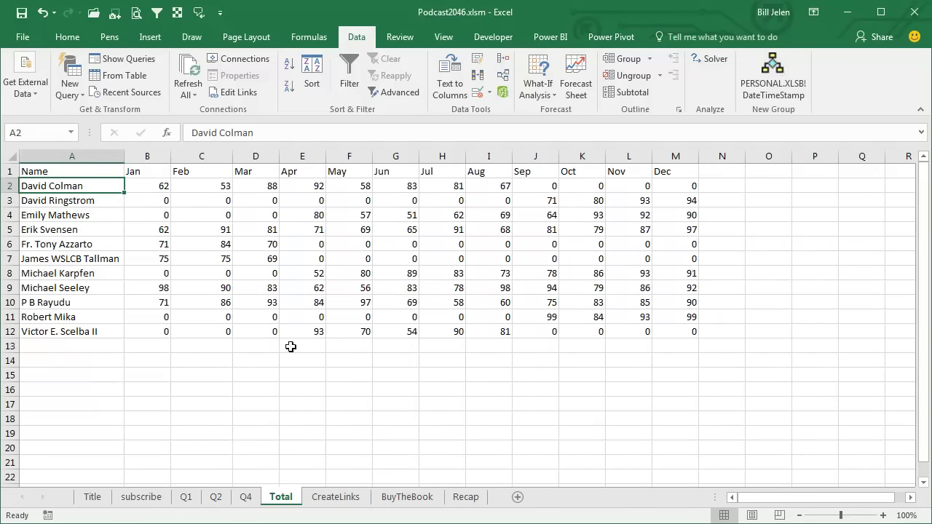
{"action": "left_click", "coordinate": [186, 497]}
{"action": "left_click", "coordinate": [215, 498]}
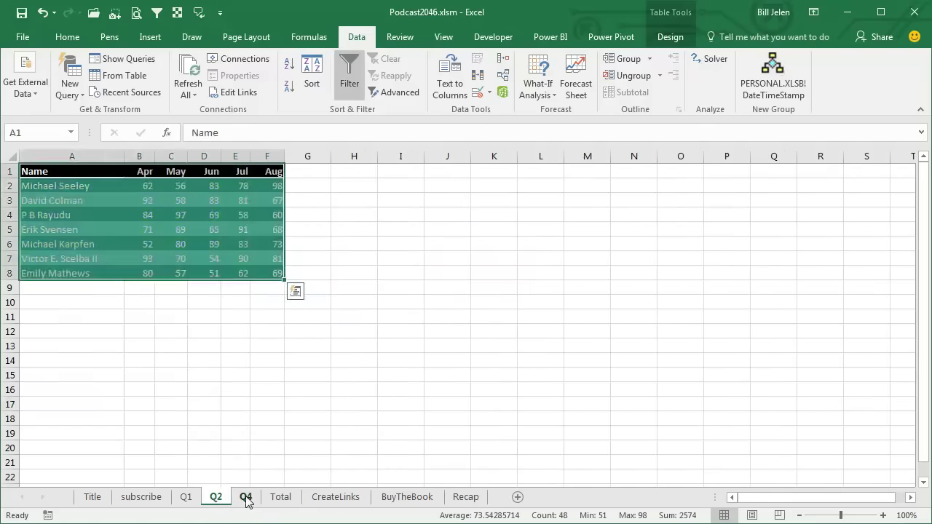
{"action": "left_click", "coordinate": [244, 498]}
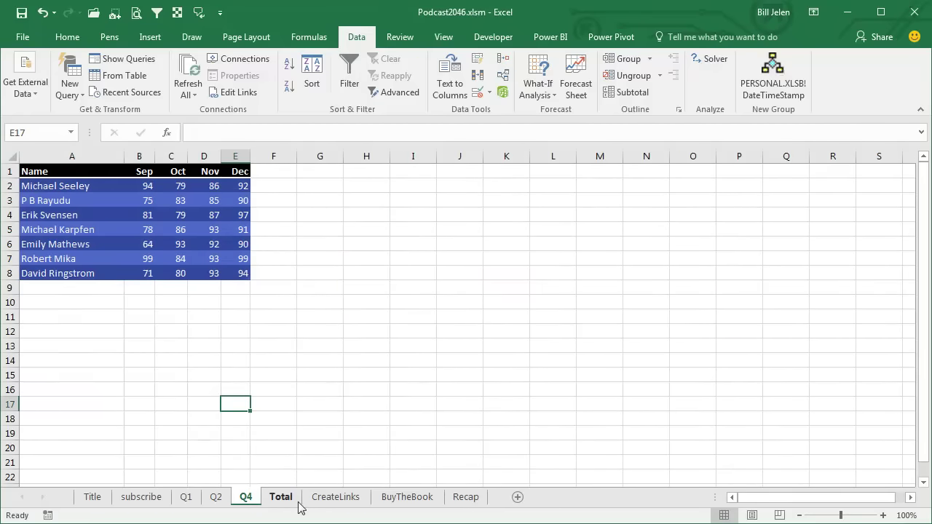
{"action": "left_click", "coordinate": [405, 501]}
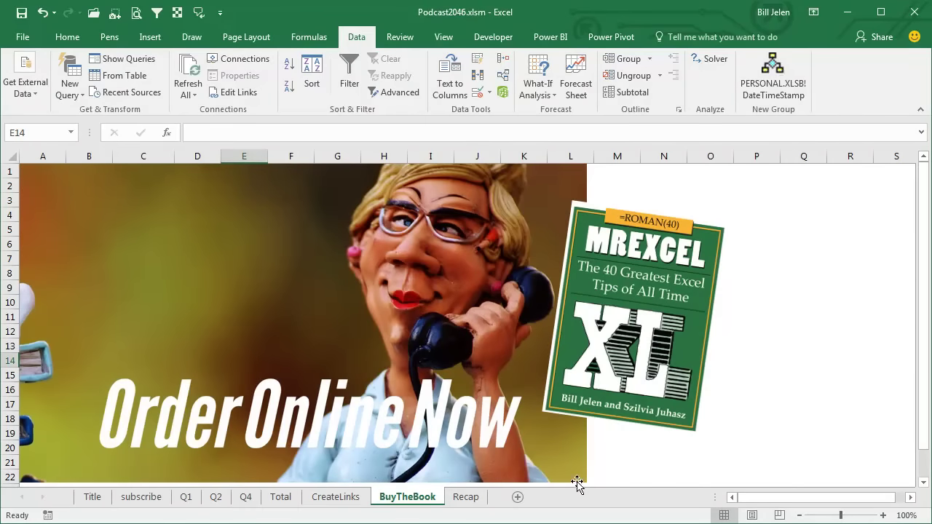
{"action": "left_click", "coordinate": [467, 498]}
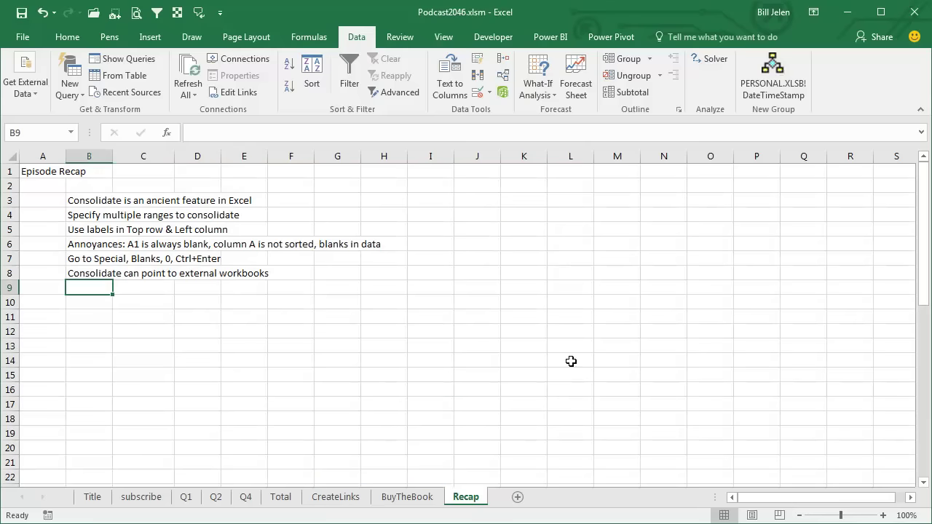